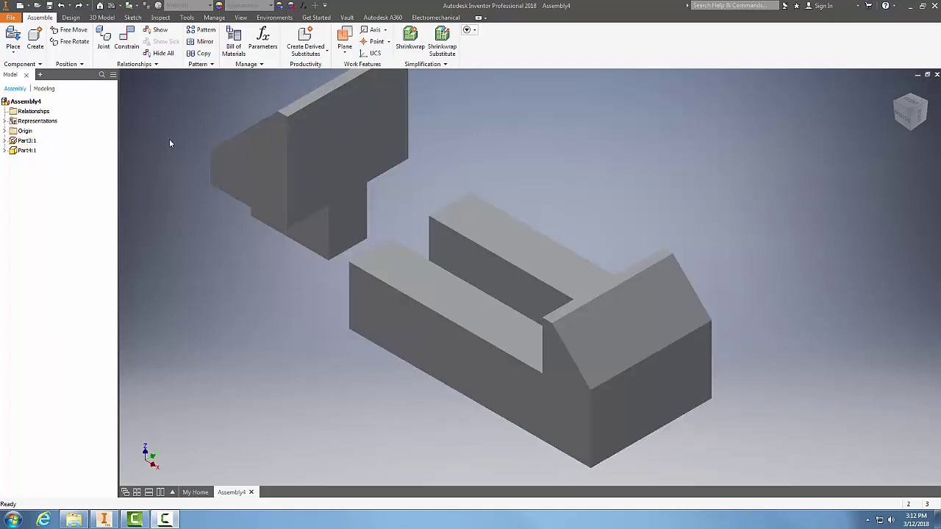
Step: Mate the inner vertical face of the base's fixed jaw flush against the flat face of the sliding jaw with zero offset
{"action": "left_click", "coordinate": [124, 38]}
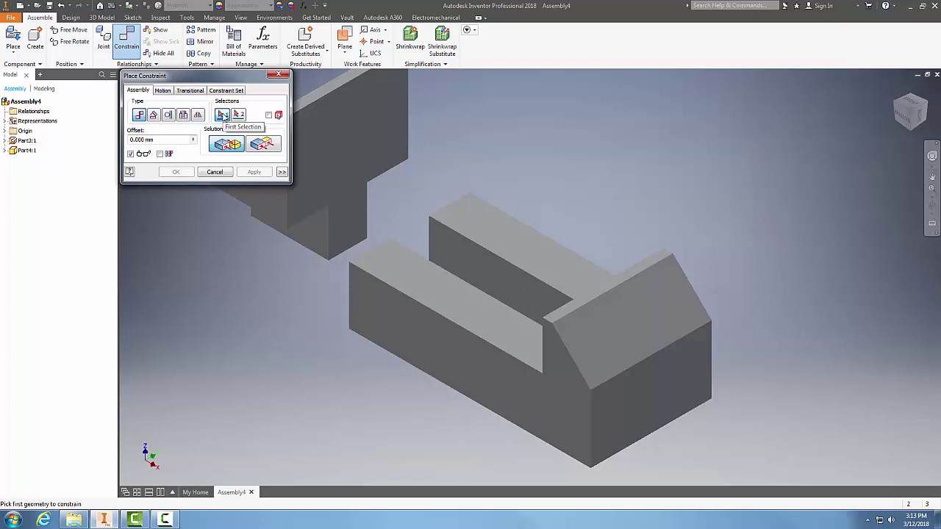
{"action": "left_click", "coordinate": [899, 107]}
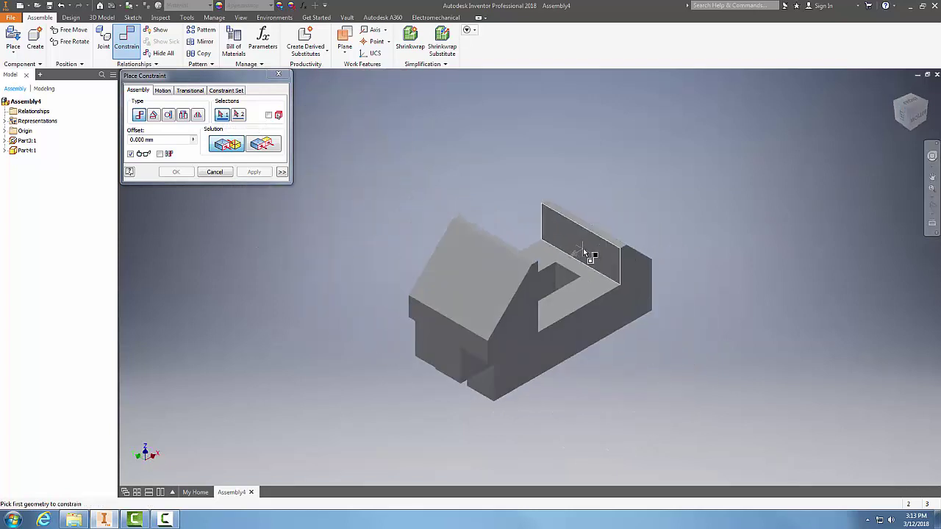
{"action": "left_click", "coordinate": [588, 254]}
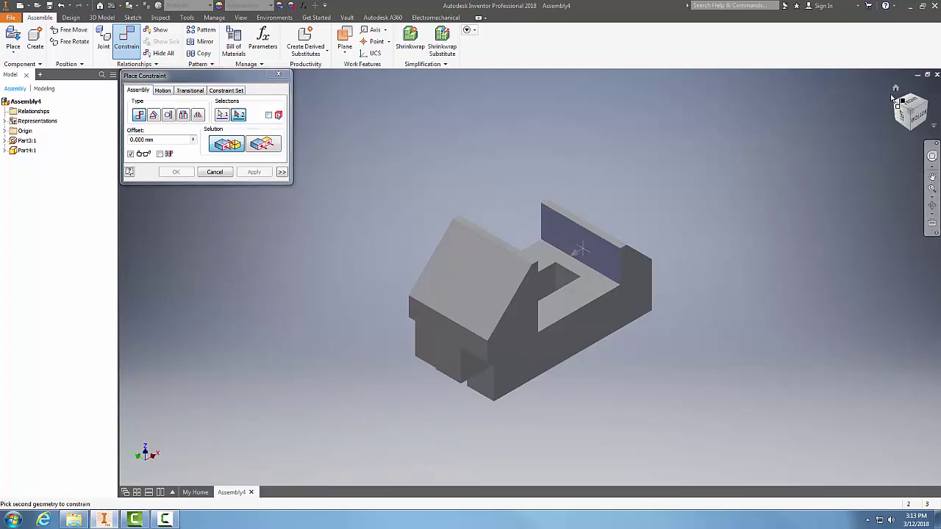
{"action": "left_click", "coordinate": [896, 89]}
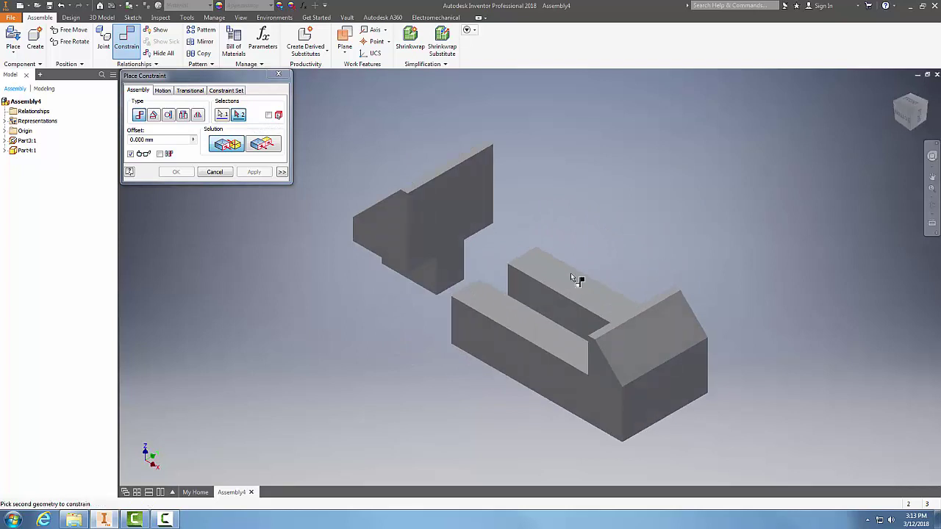
{"action": "left_click", "coordinate": [452, 213]}
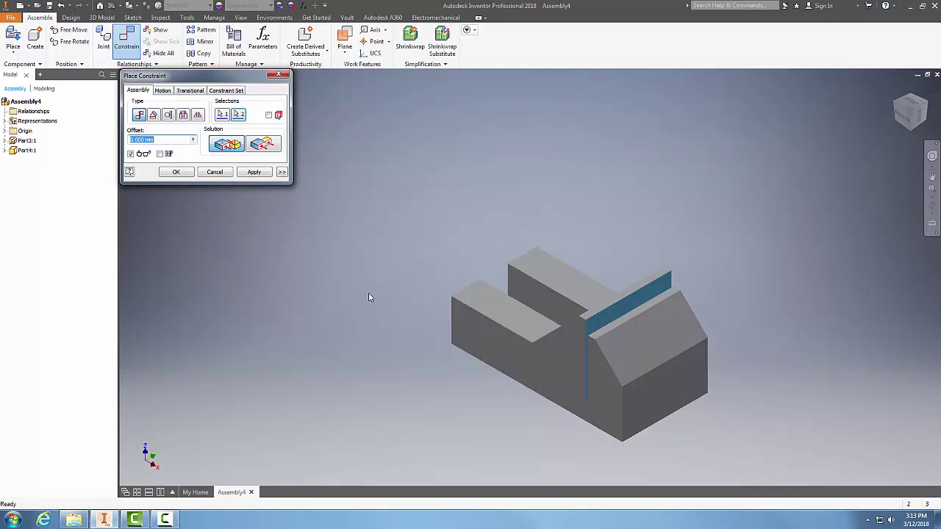
{"action": "left_click", "coordinate": [254, 172]}
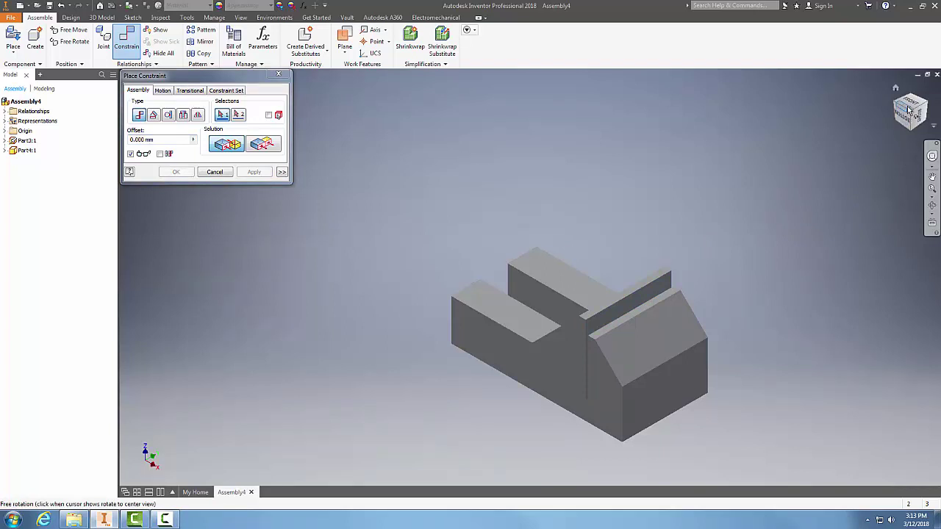
Step: Mate an inner side face of the base's slot with the matching side face of the sliding jaw's tongue
{"action": "middle_click_drag", "start_coordinate": [794, 179], "coordinate": [755, 64], "text": "shift"}
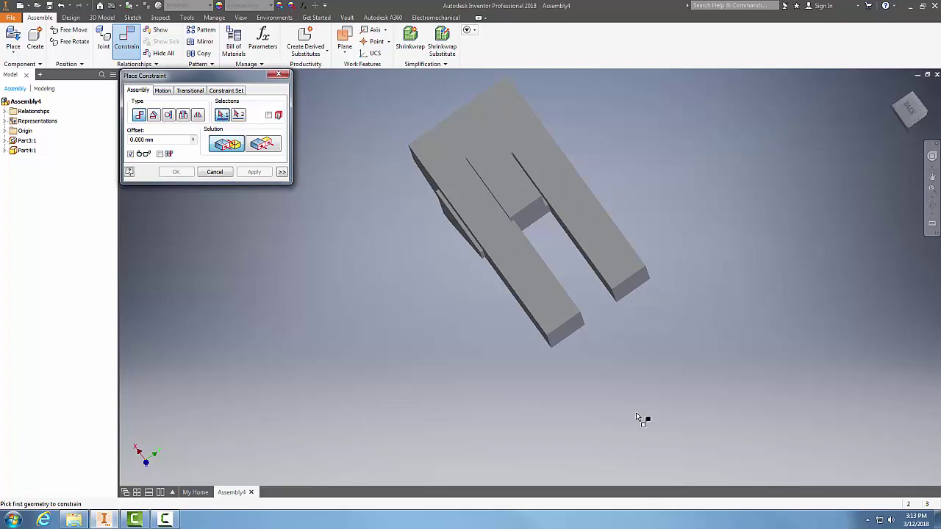
{"action": "middle_click_drag", "start_coordinate": [706, 374], "coordinate": [697, 342], "text": "shift"}
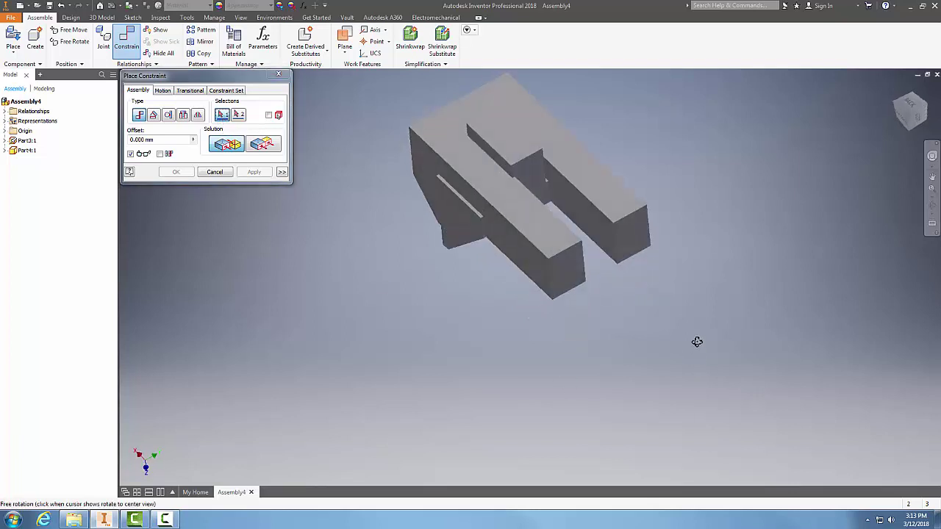
{"action": "left_click", "coordinate": [576, 206]}
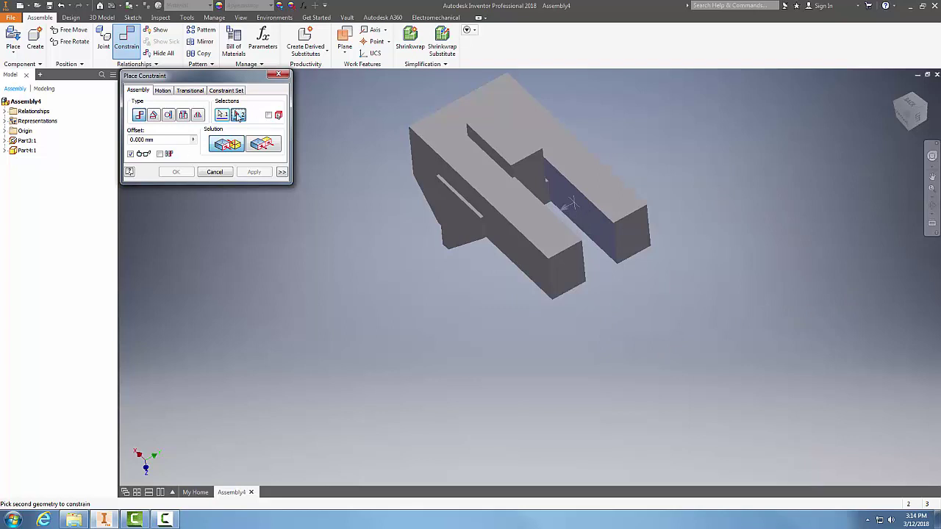
{"action": "middle_click_drag", "start_coordinate": [800, 273], "coordinate": [752, 311], "text": "shift"}
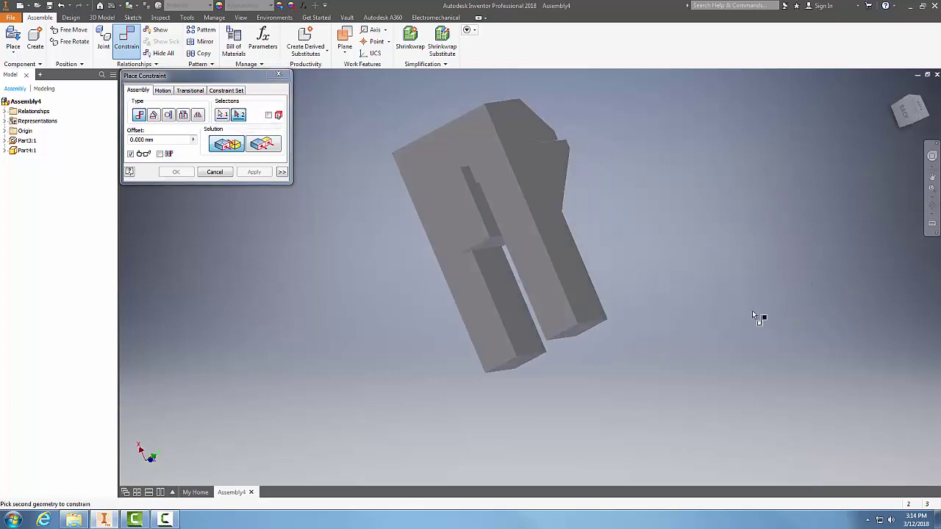
{"action": "left_click", "coordinate": [492, 230]}
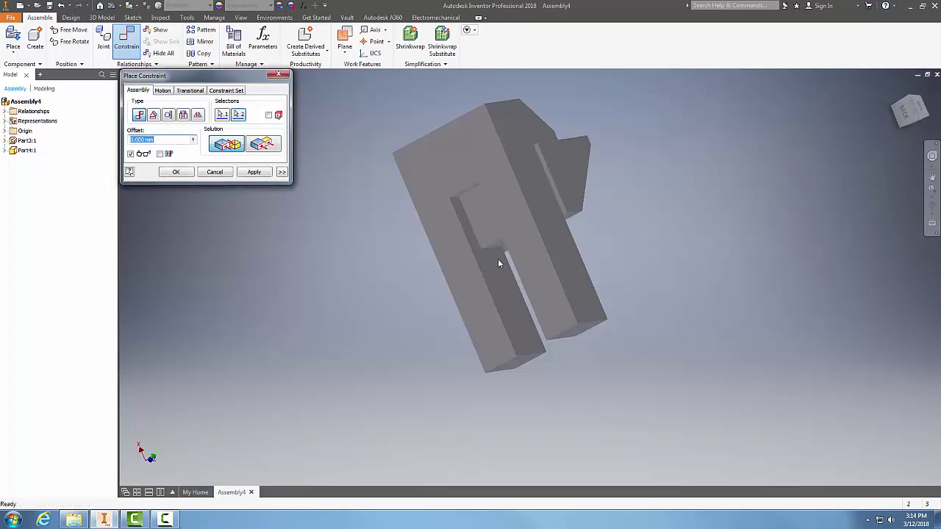
{"action": "middle_click_drag", "start_coordinate": [678, 338], "coordinate": [733, 394], "text": "shift"}
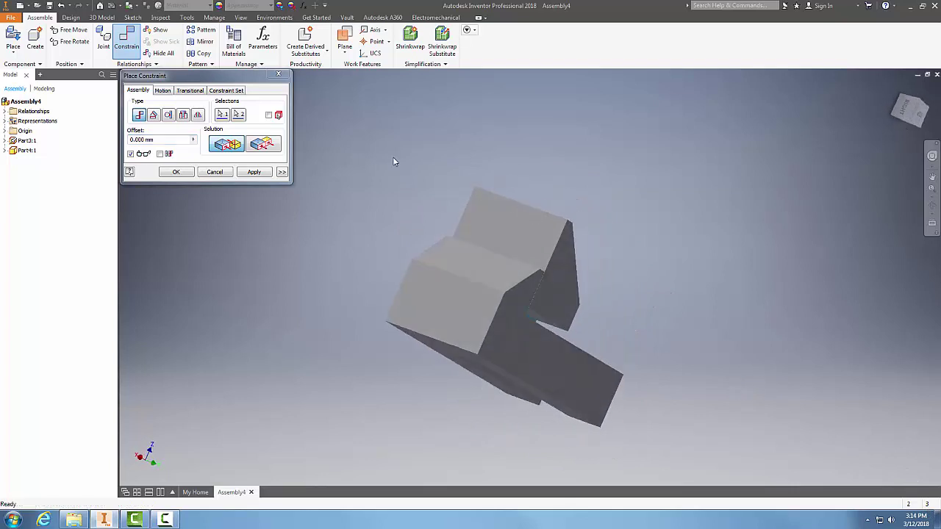
{"action": "left_click", "coordinate": [254, 172]}
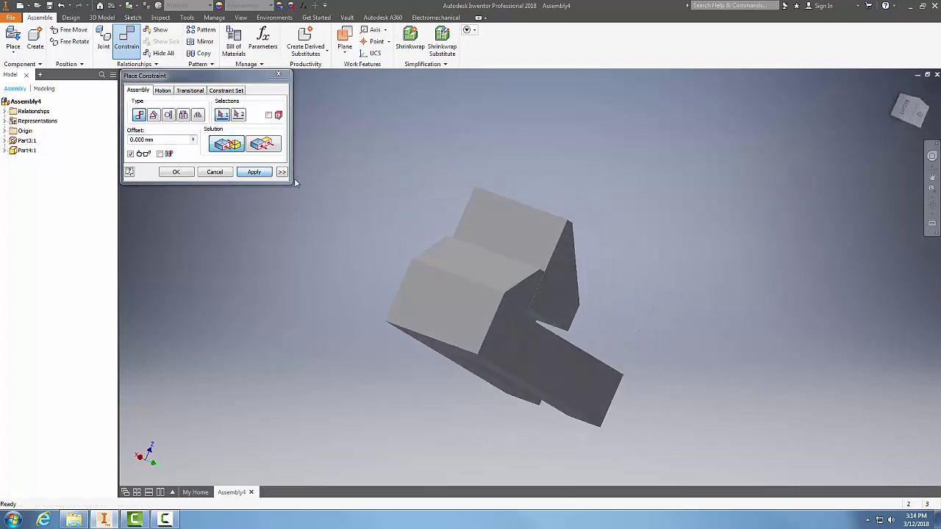
{"action": "left_click", "coordinate": [895, 89]}
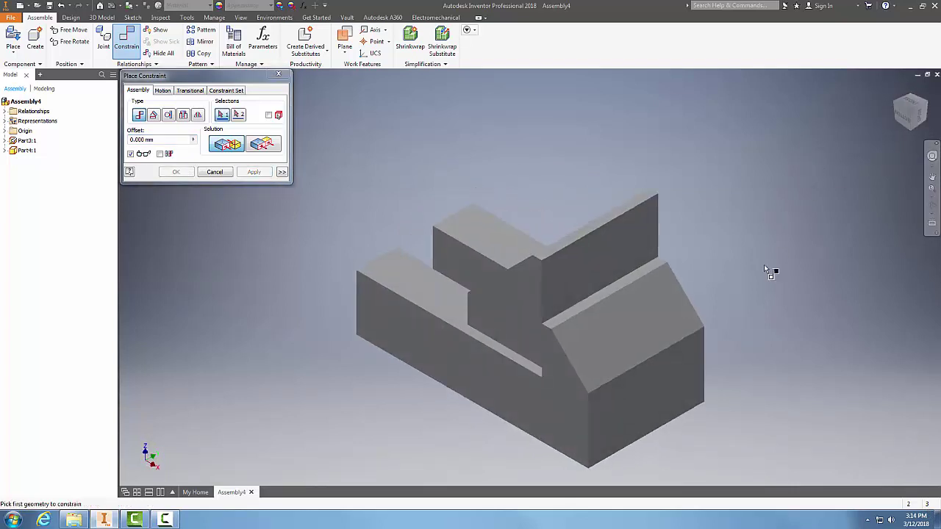
Step: Try a constraint offset of 10, abandon it, and undo the mate constraints between the two parts
{"action": "middle_click_drag", "start_coordinate": [728, 351], "coordinate": [757, 344], "text": "shift"}
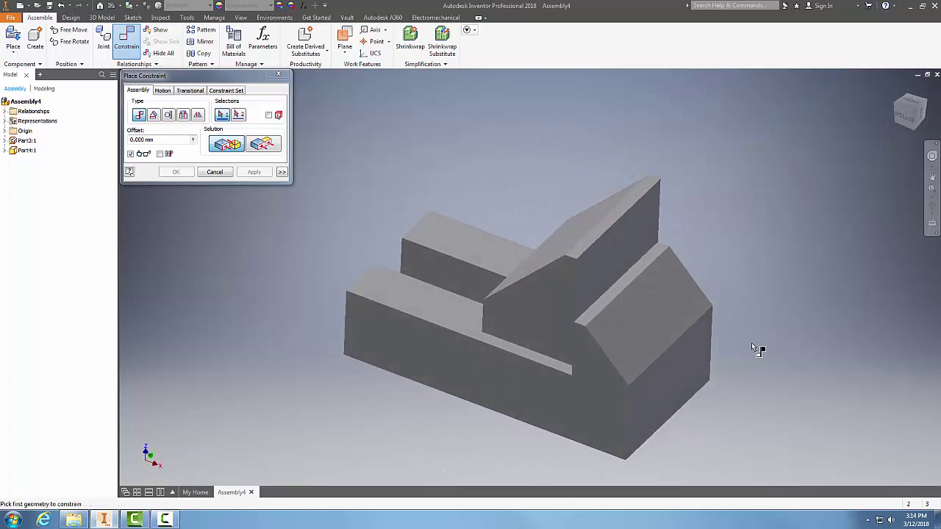
{"action": "left_click", "coordinate": [165, 140]}
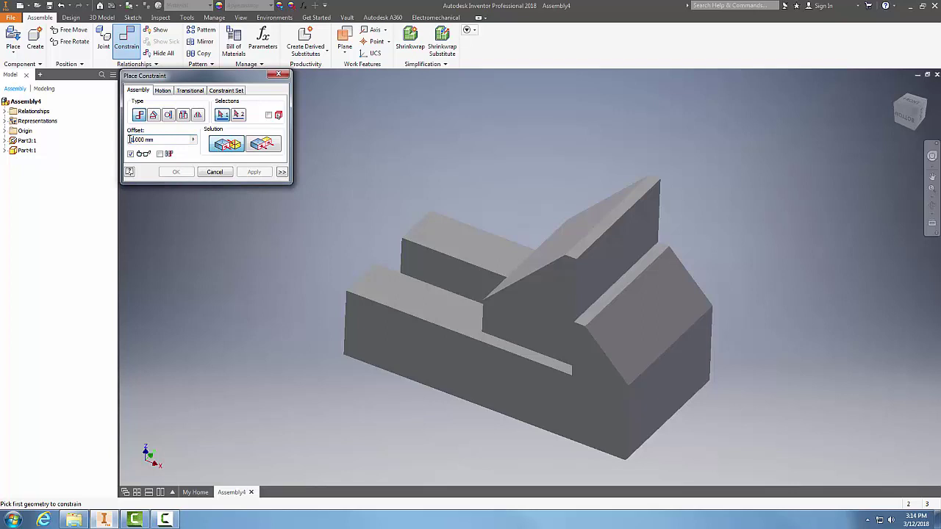
{"action": "type", "text": "10"}
{"action": "left_click", "coordinate": [219, 174]}
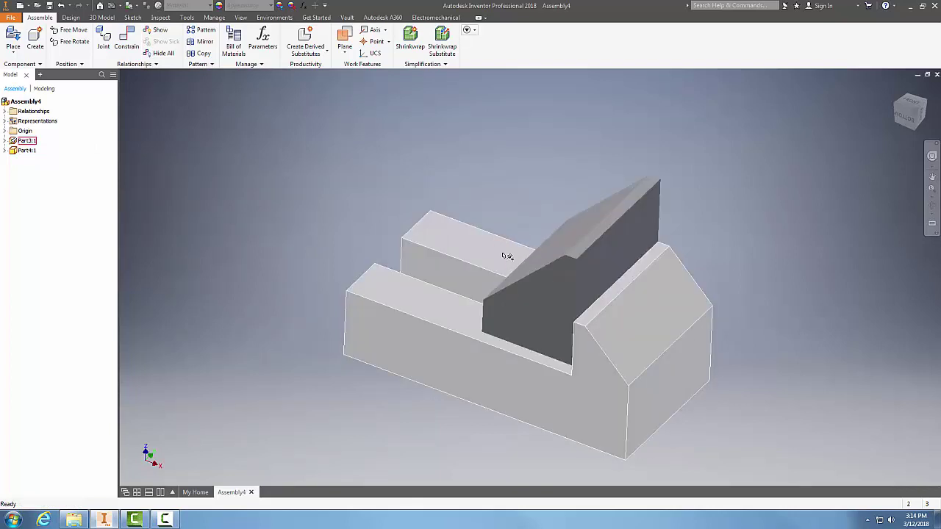
{"action": "left_click", "coordinate": [63, 6]}
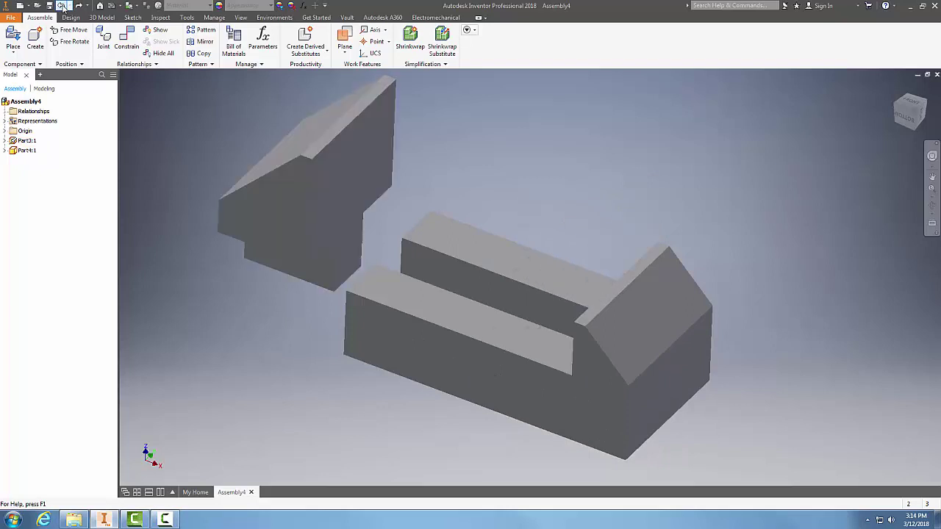
Step: Mate the fixed jaw's inner vertical face with the sliding jaw's flat face, using an offset of 10 mm
{"action": "left_click", "coordinate": [127, 40]}
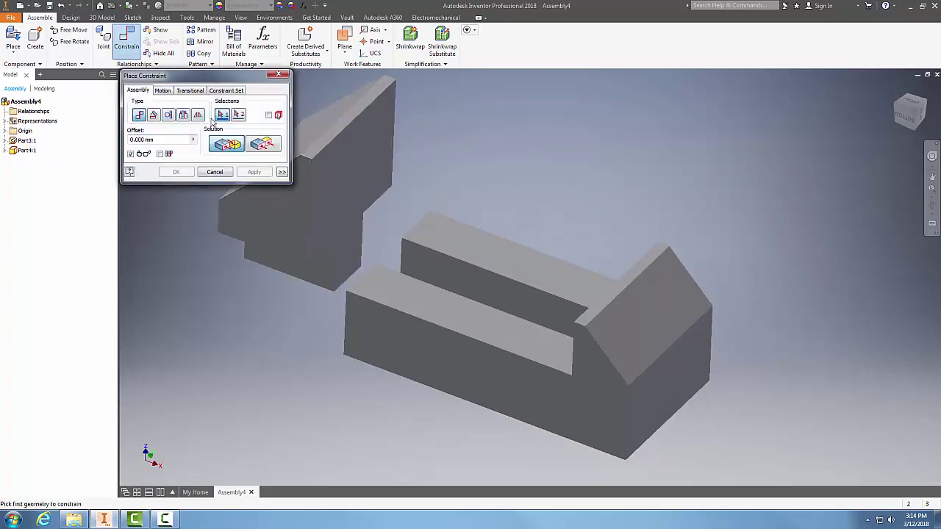
{"action": "left_click", "coordinate": [895, 107]}
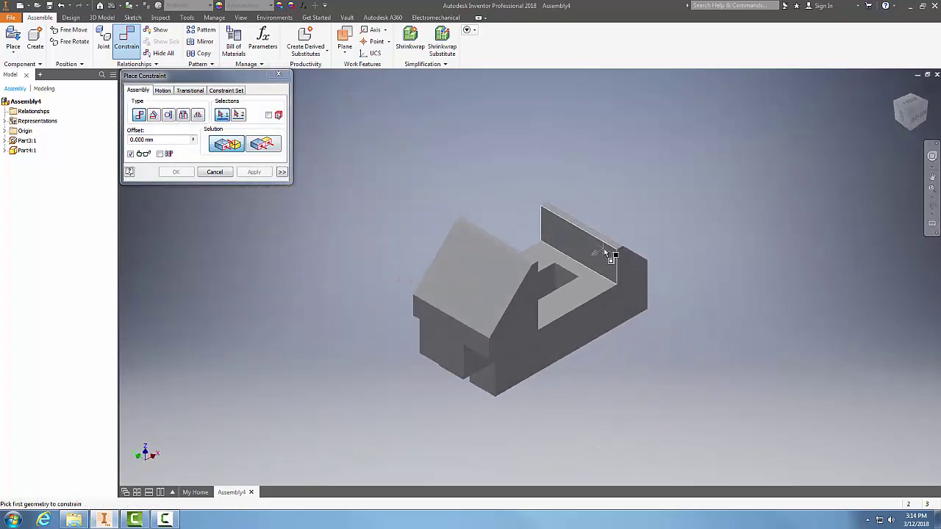
{"action": "left_click", "coordinate": [603, 251]}
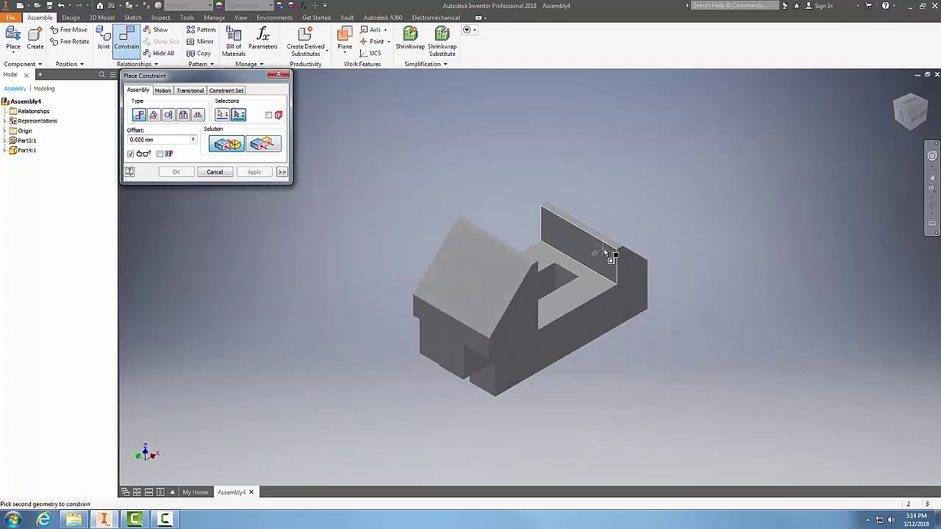
{"action": "left_click", "coordinate": [897, 94]}
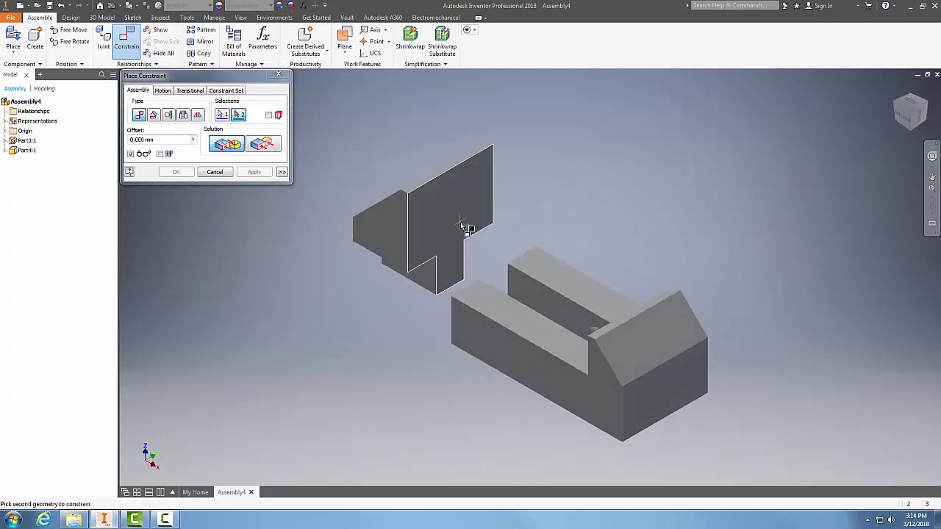
{"action": "left_click", "coordinate": [136, 141]}
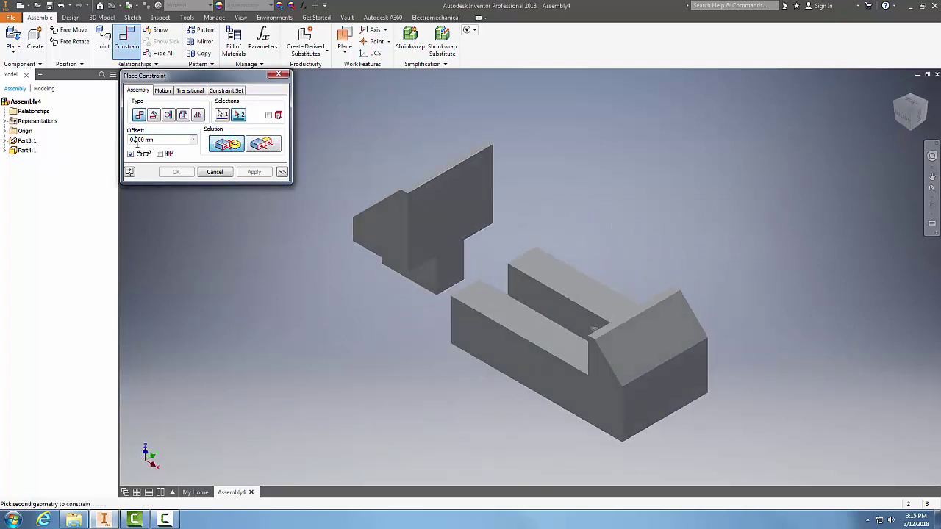
{"action": "key", "text": "BackSpace"}
{"action": "type", "text": "5"}
{"action": "key", "text": "BackSpace"}
{"action": "type", "text": "10"}
{"action": "left_click", "coordinate": [468, 227]}
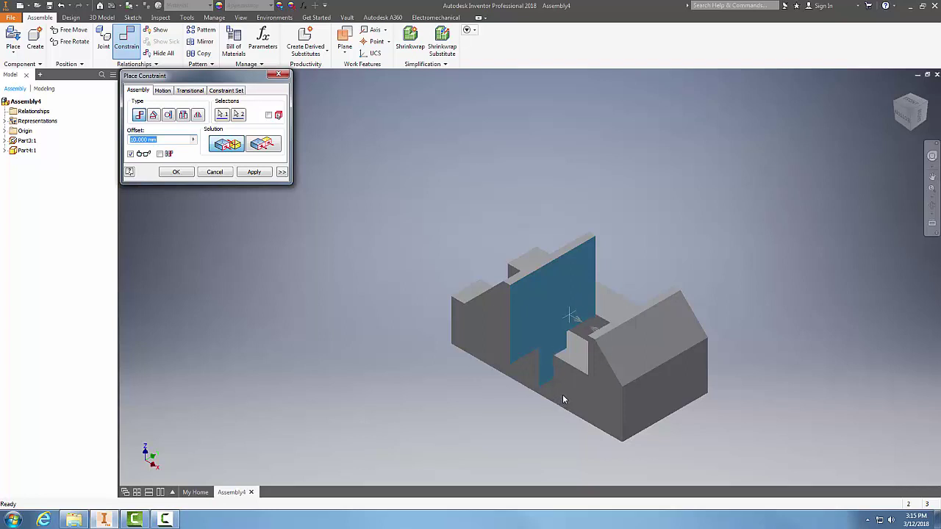
{"action": "left_click", "coordinate": [253, 171]}
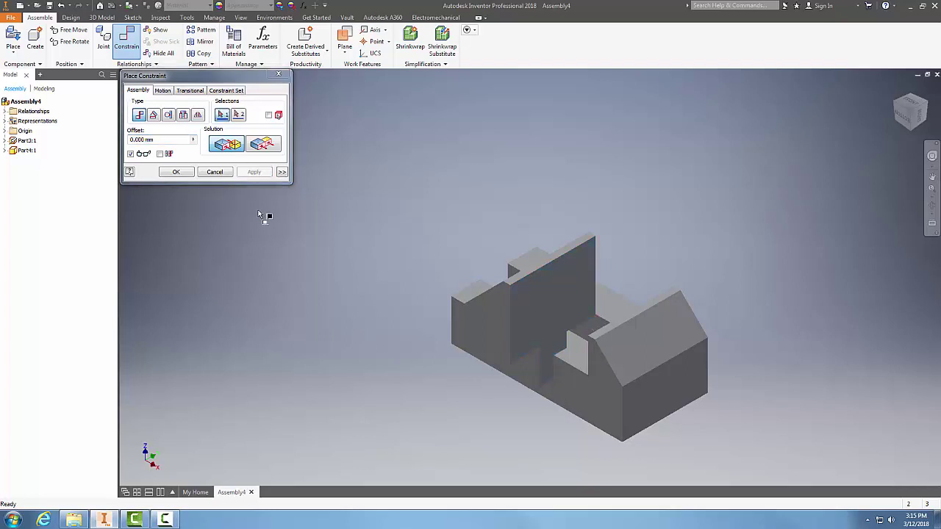
Step: Mate the base slot's inner side face with the side of the sliding jaw's tongue at zero offset
{"action": "scroll", "coordinate": [648, 294], "scroll_direction": "down", "scroll_amount": 2}
{"action": "middle_click_drag", "start_coordinate": [648, 295], "coordinate": [725, 340], "text": "shift"}
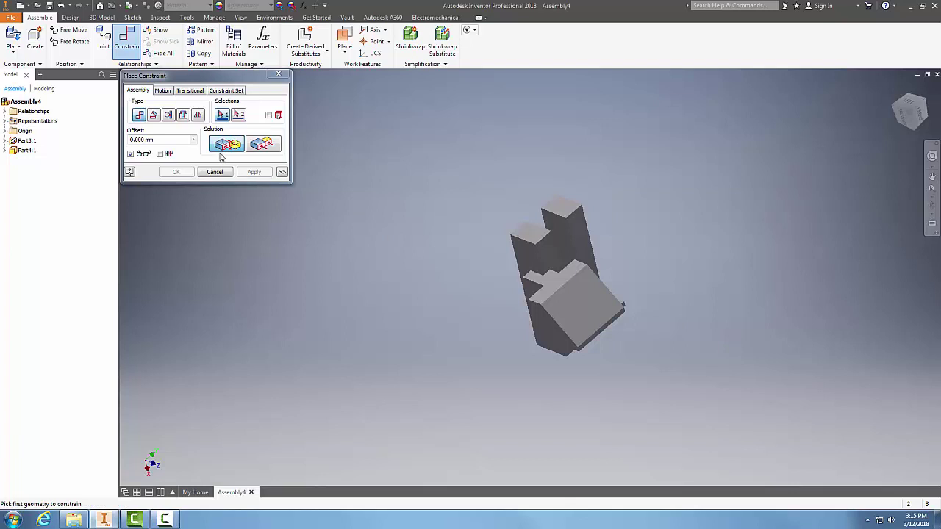
{"action": "left_click", "coordinate": [220, 119]}
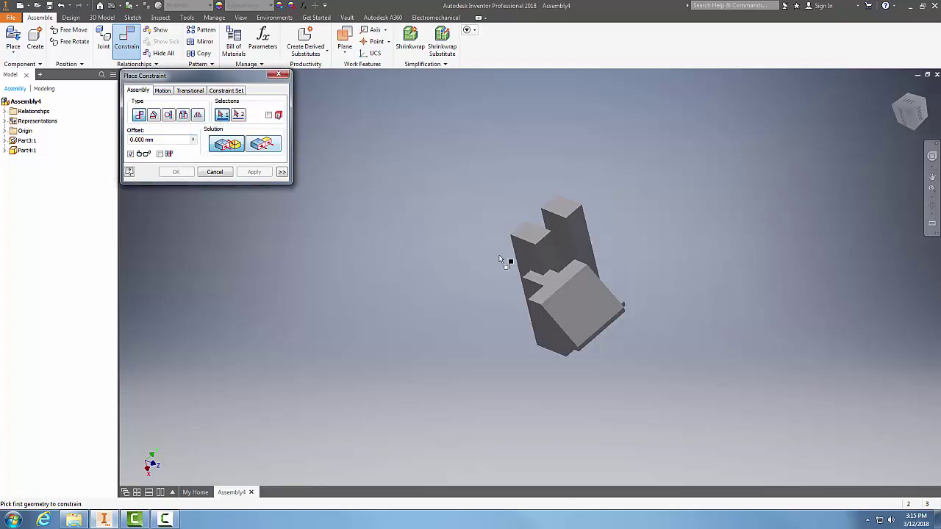
{"action": "left_click", "coordinate": [560, 223]}
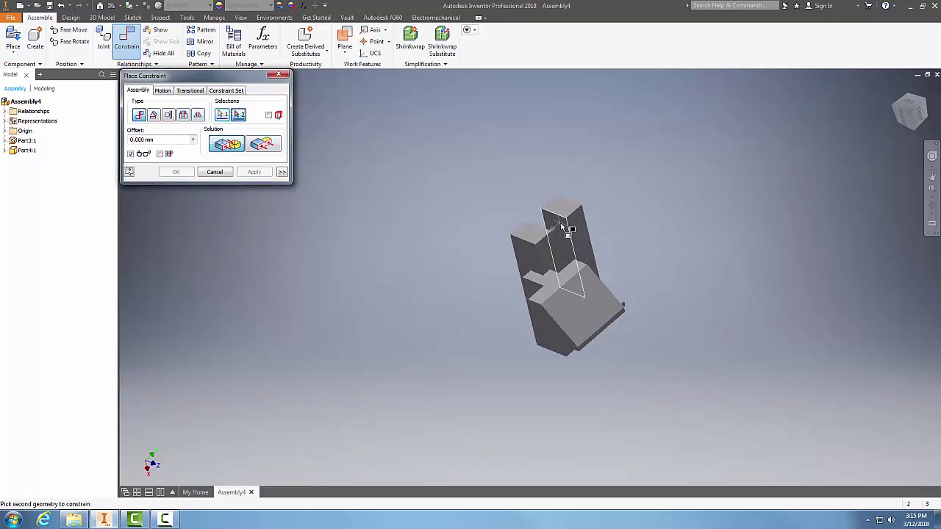
{"action": "middle_click_drag", "start_coordinate": [697, 303], "coordinate": [547, 277], "text": "shift"}
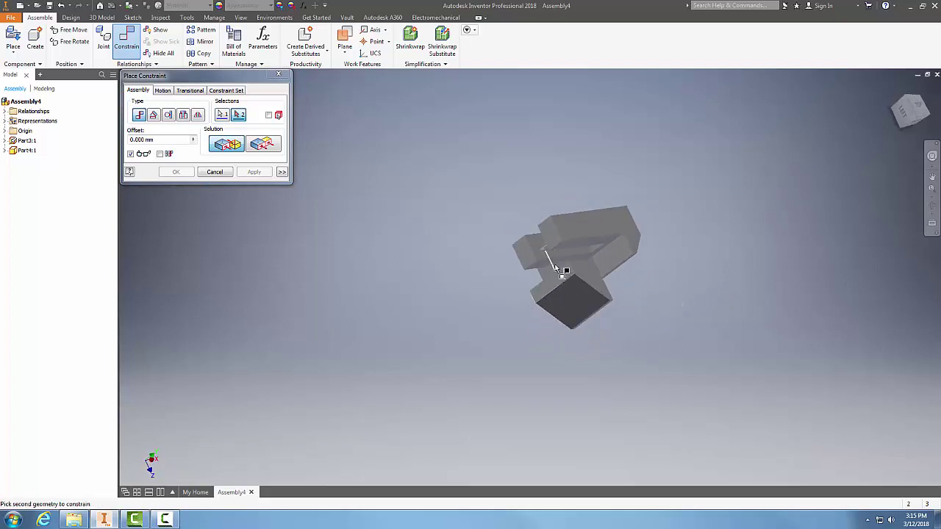
{"action": "left_click", "coordinate": [555, 263]}
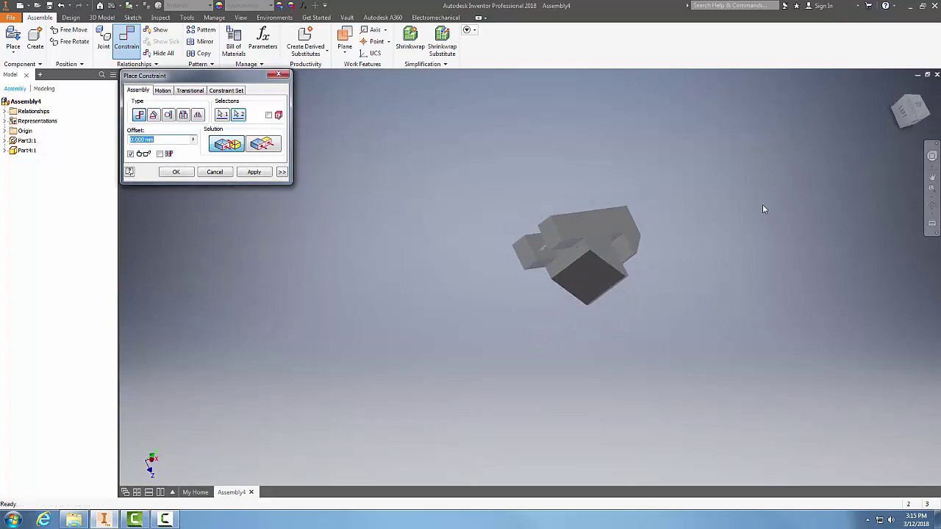
{"action": "left_click", "coordinate": [253, 172]}
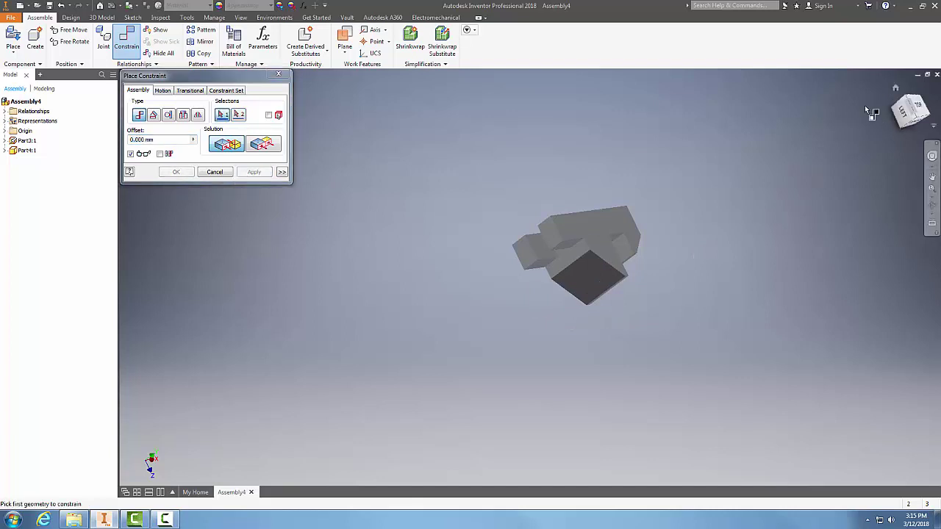
{"action": "left_click", "coordinate": [895, 88]}
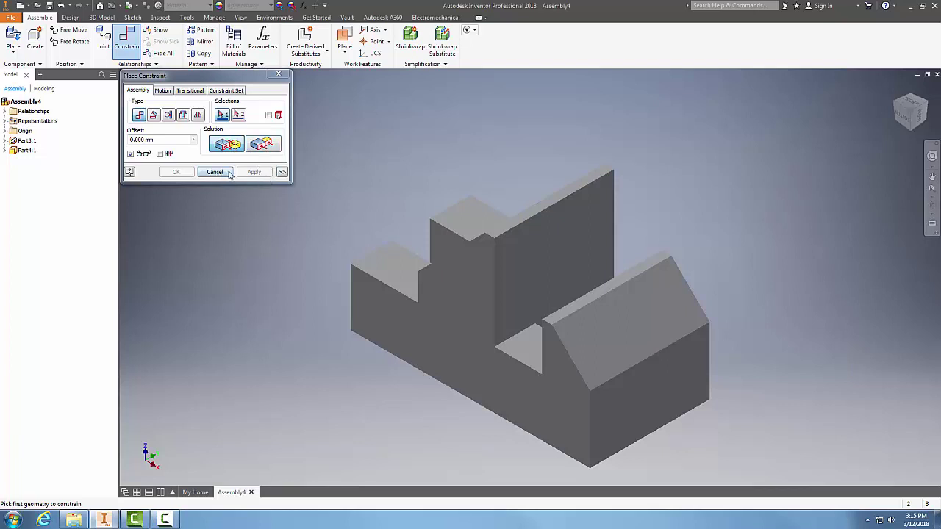
Step: Finish placing constraints and undo the 10 mm offset mate and the slot mate
{"action": "left_click", "coordinate": [217, 172]}
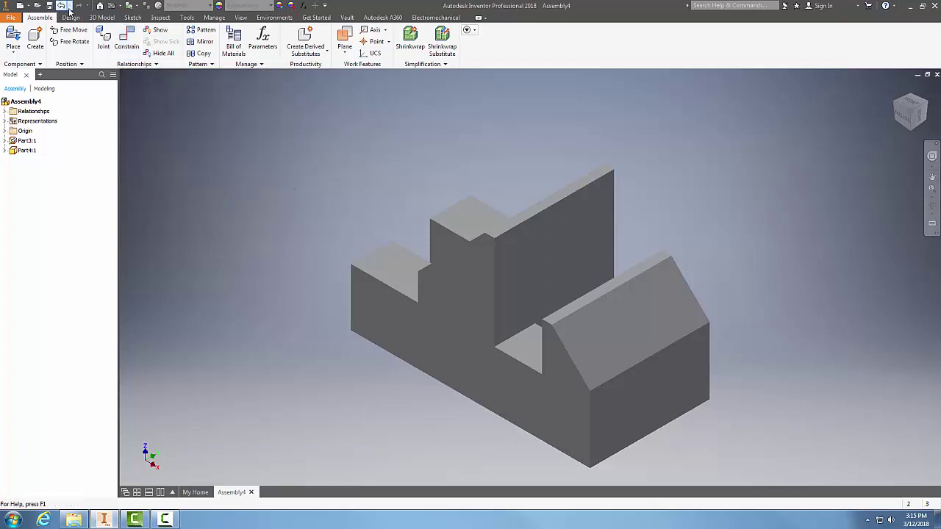
{"action": "left_click", "coordinate": [63, 6]}
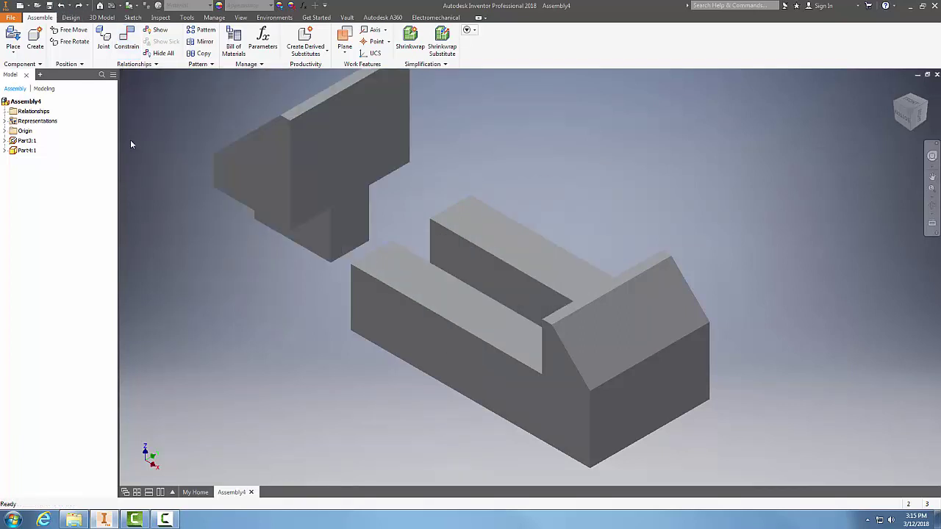
Step: Set up a flush constraint at zero offset between the fixed jaw's inner vertical face and the sliding jaw's flat face, and inspect the previewed alignment
{"action": "key", "text": "c"}
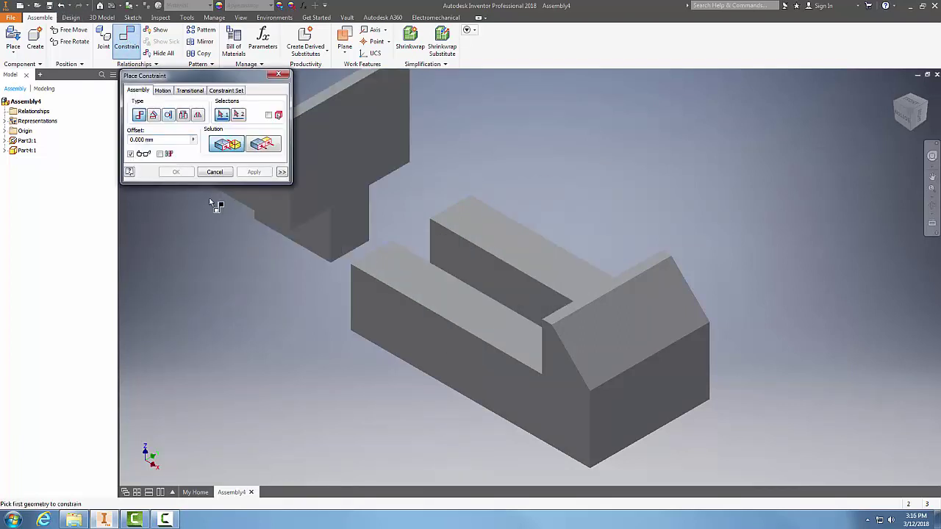
{"action": "left_click", "coordinate": [265, 144]}
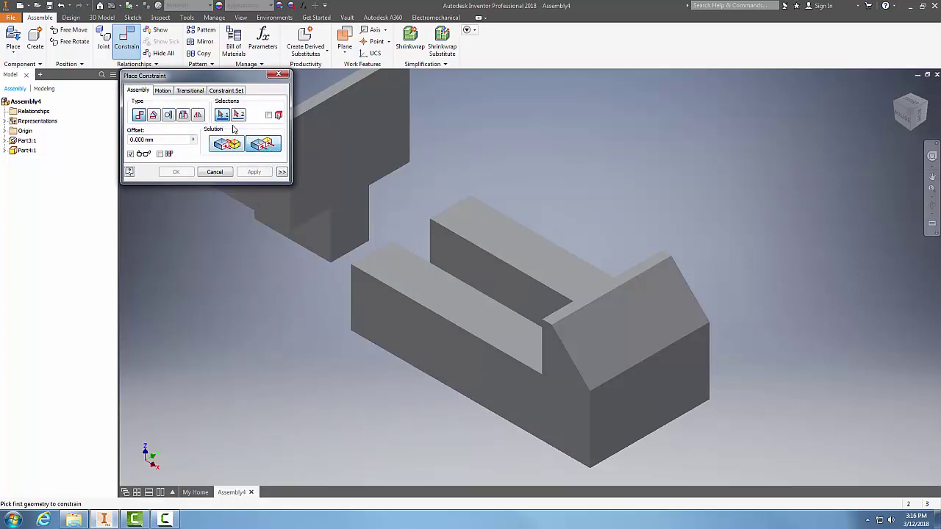
{"action": "left_click", "coordinate": [899, 109]}
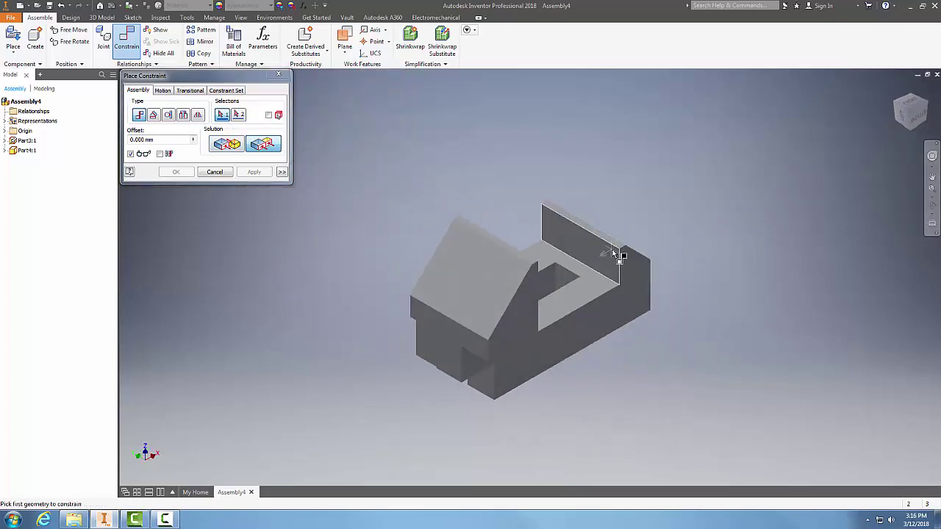
{"action": "left_click", "coordinate": [611, 254]}
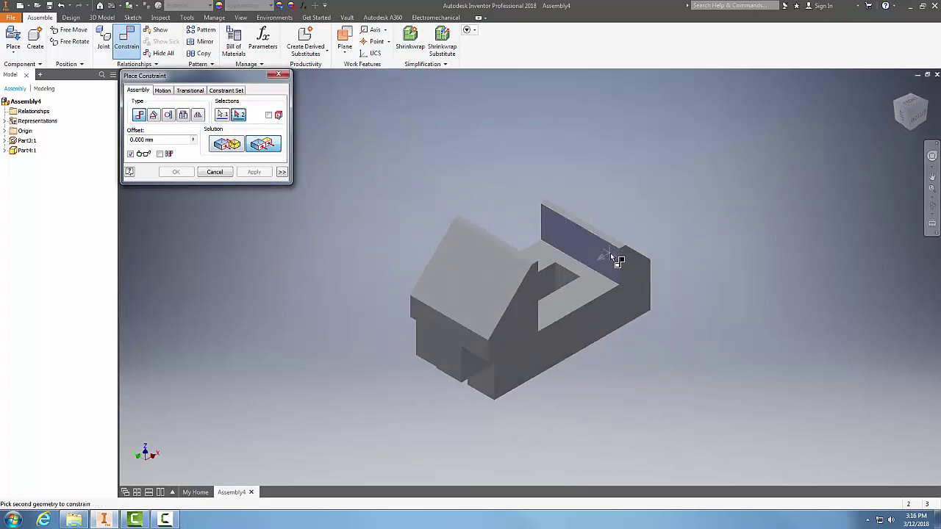
{"action": "left_click", "coordinate": [896, 89]}
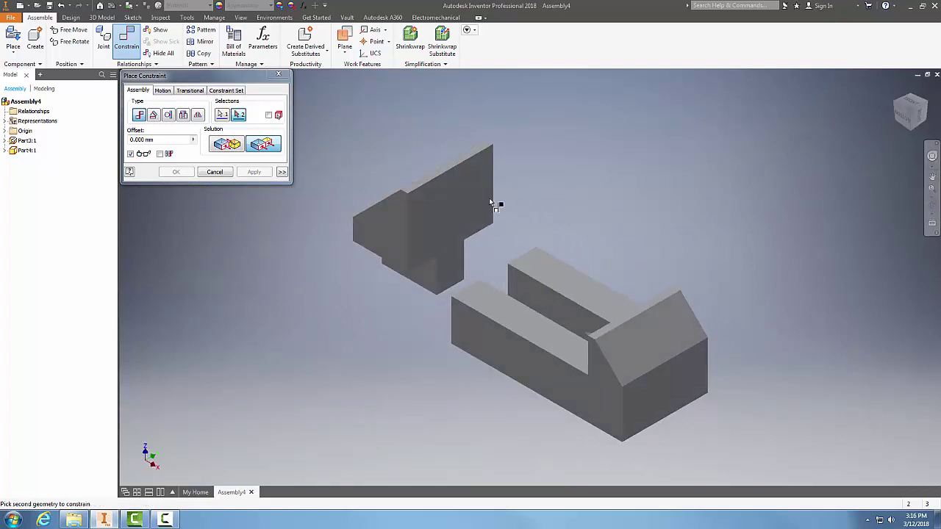
{"action": "left_click", "coordinate": [465, 203]}
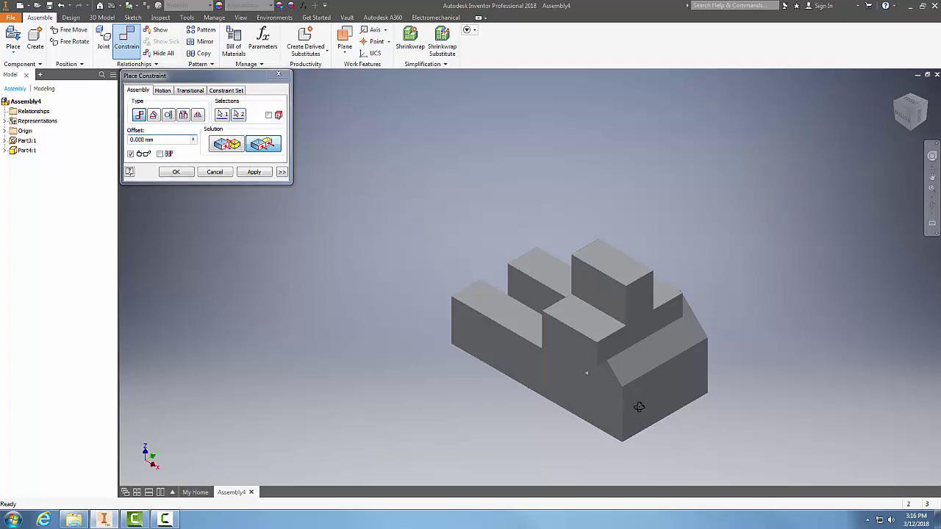
{"action": "middle_click_drag", "start_coordinate": [630, 395], "coordinate": [748, 430], "text": "shift"}
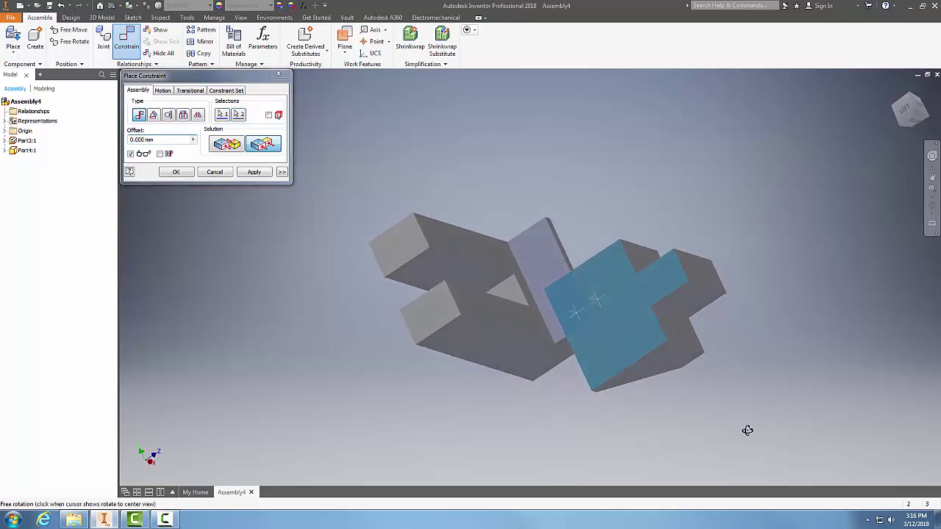
{"action": "scroll", "coordinate": [591, 298], "scroll_direction": "up", "scroll_amount": 1}
{"action": "scroll", "coordinate": [594, 310], "scroll_direction": "down", "scroll_amount": 3}
{"action": "scroll", "coordinate": [596, 312], "scroll_direction": "down", "scroll_amount": 2}
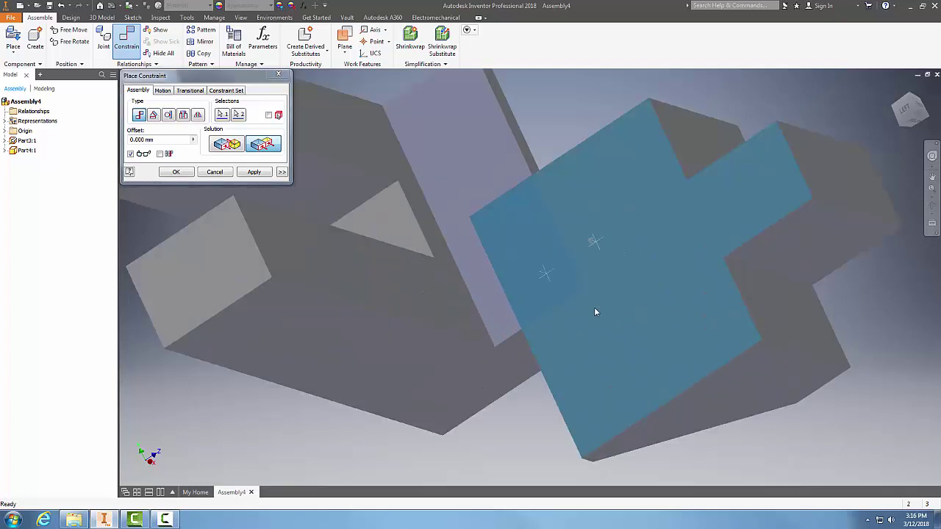
{"action": "scroll", "coordinate": [589, 287], "scroll_direction": "up", "scroll_amount": 3}
{"action": "scroll", "coordinate": [636, 308], "scroll_direction": "down", "scroll_amount": 2}
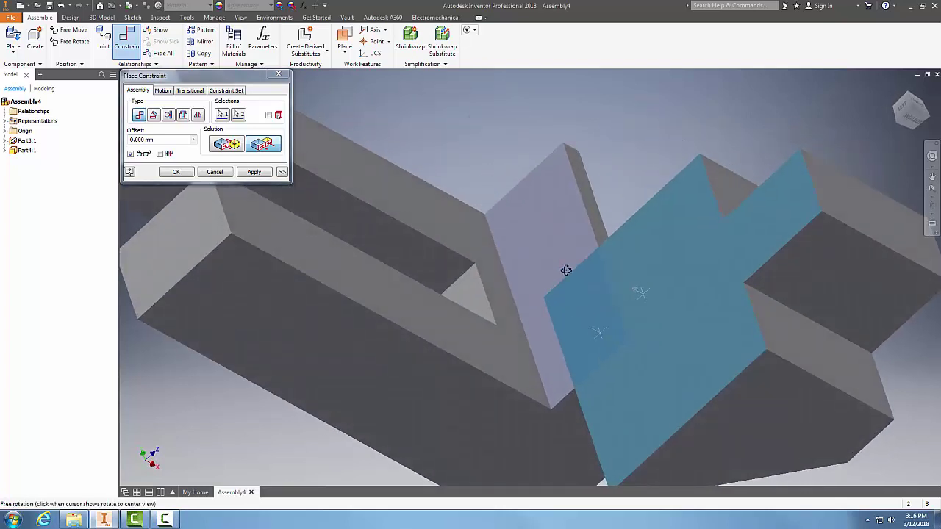